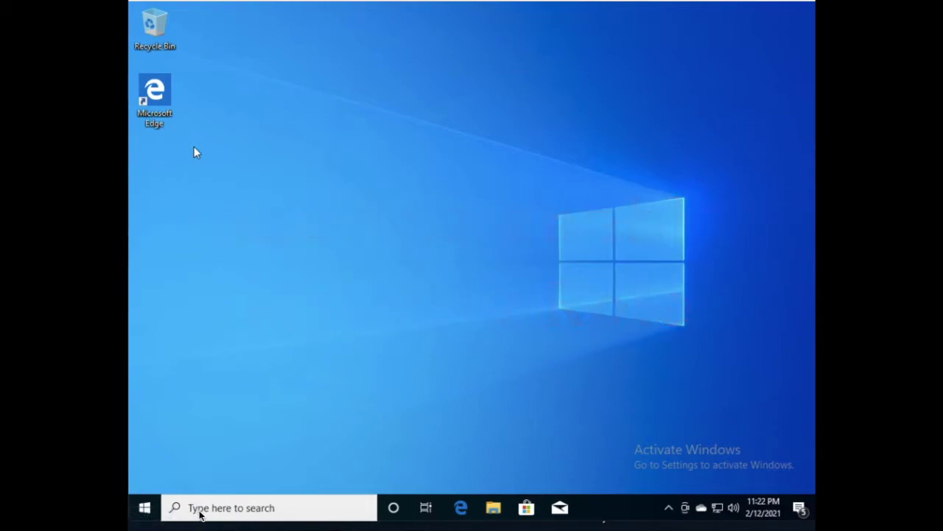
click(219, 508)
text(hy)
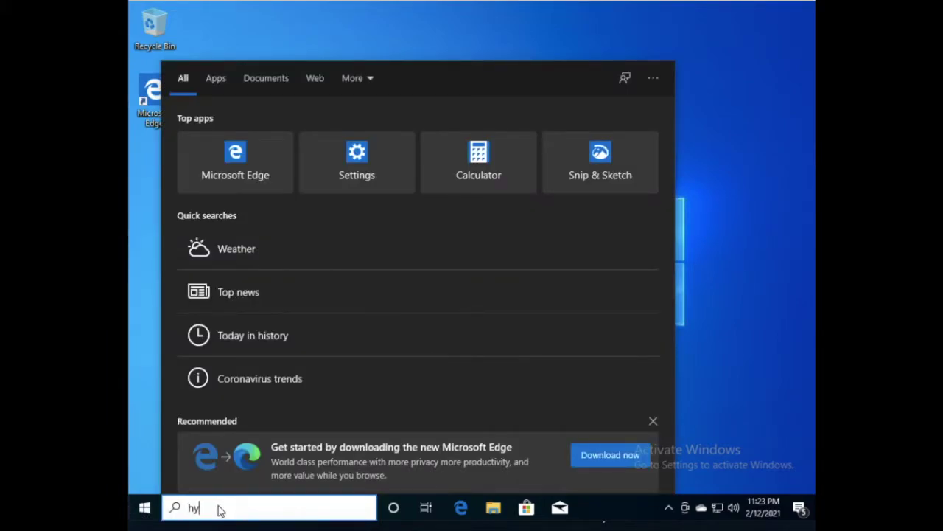
text(per)
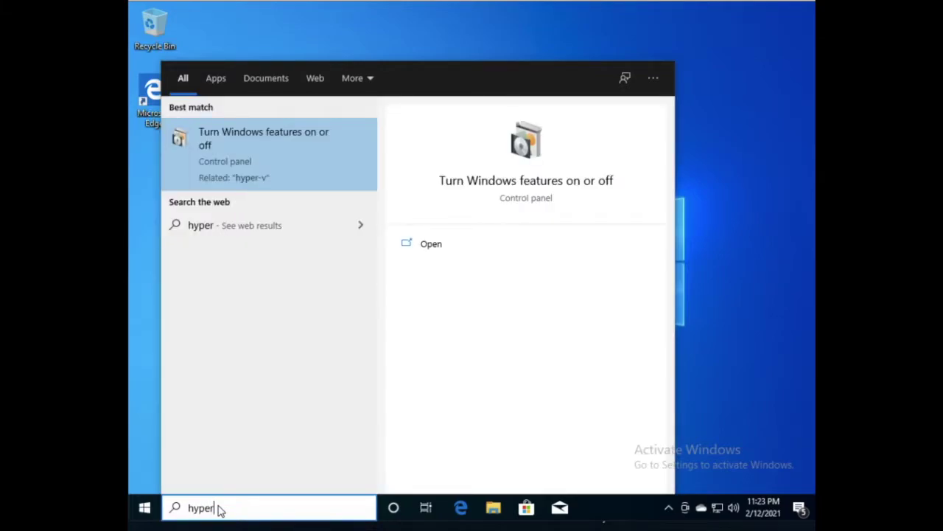
text(-v)
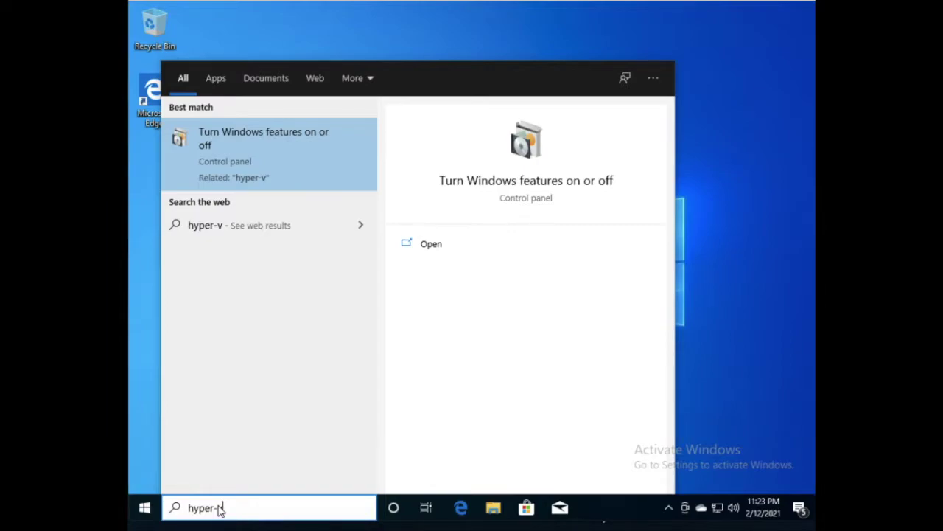
key(BackSpace)
key(BackSpace)
key(BackSpace)
key(BackSpace)
key(BackSpace)
key(BackSpace)
key(BackSpace)
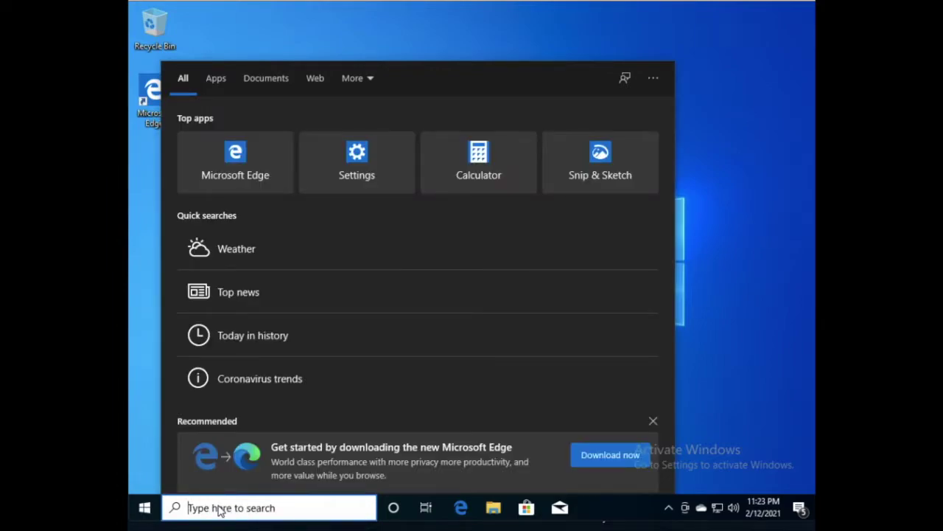
- Open the Windows Features dialog from Control Panel's Programs category and enlarge it to show more of the feature list
text(control)
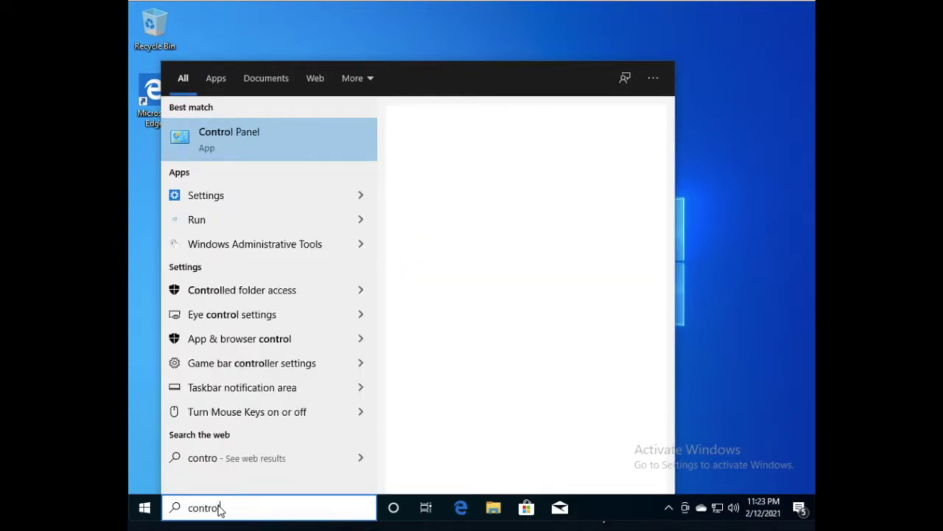
click(229, 146)
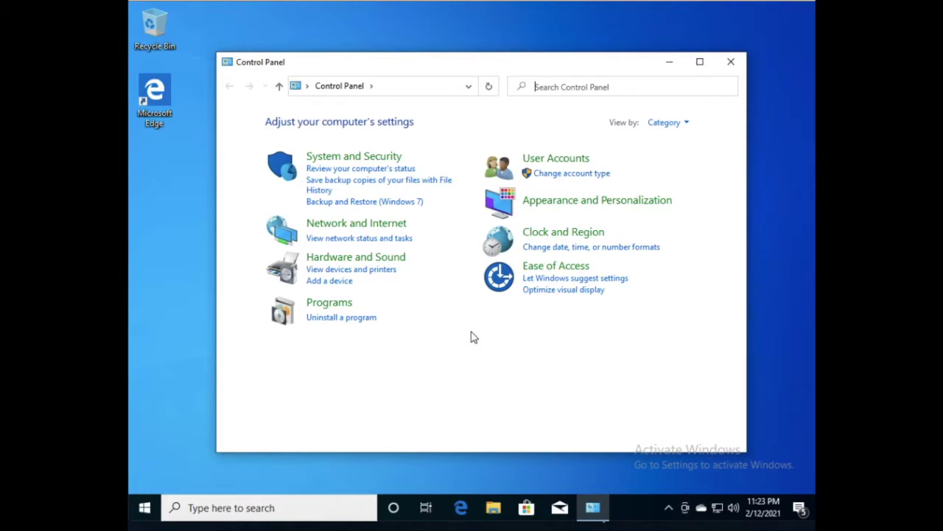
click(329, 303)
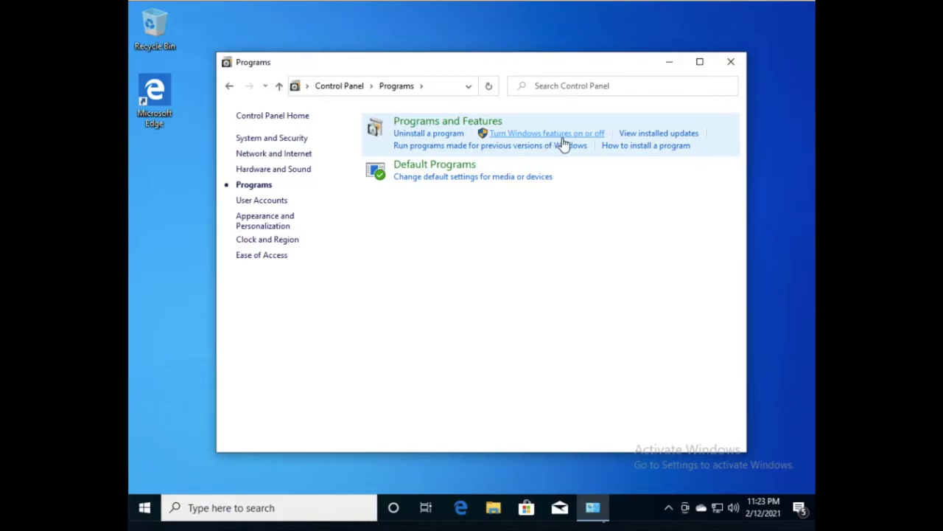
click(520, 135)
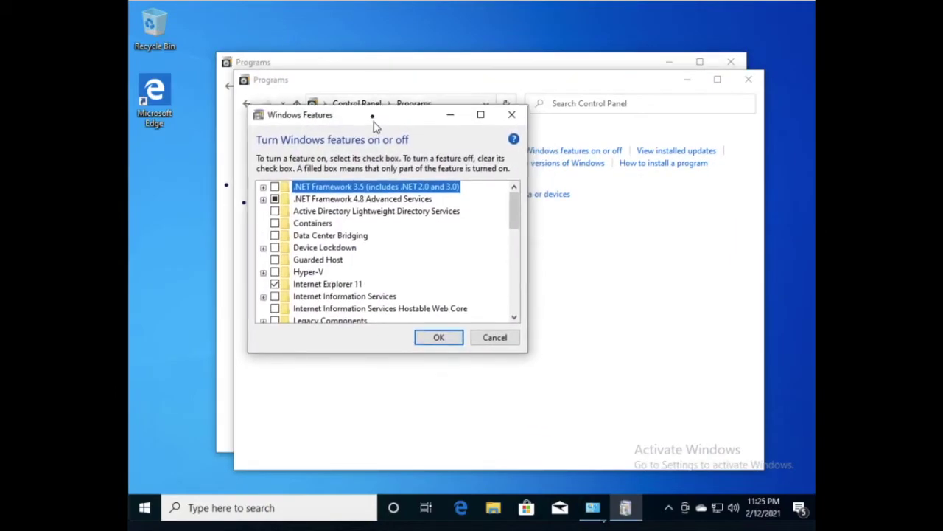
drag(373, 125, 371, 111)
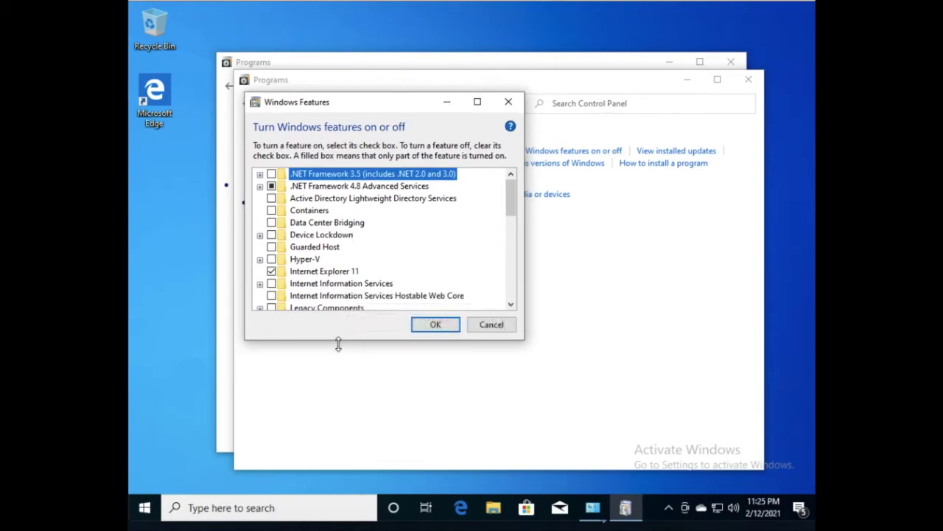
drag(338, 344, 345, 437)
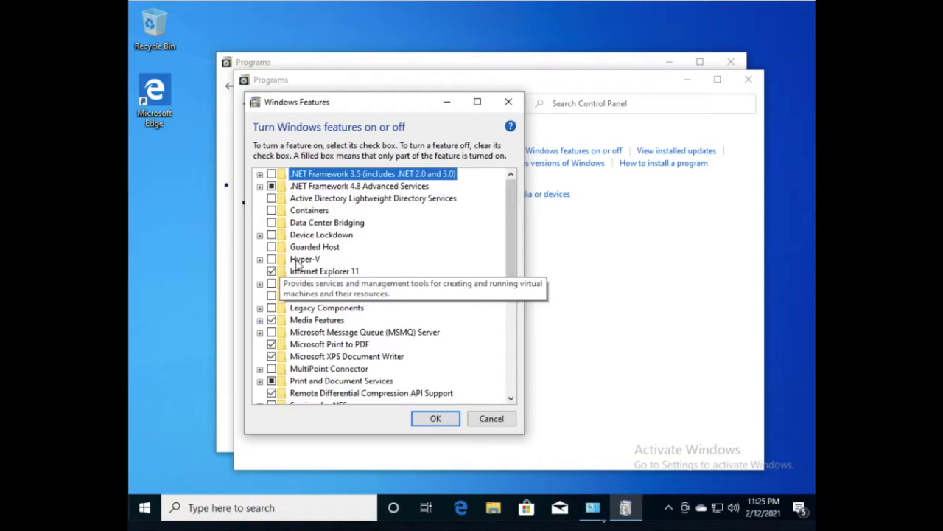
- Turn on the Hyper-V feature and expand its Hyper-V Management Tools and Hyper-V Platform subfeatures
click(299, 263)
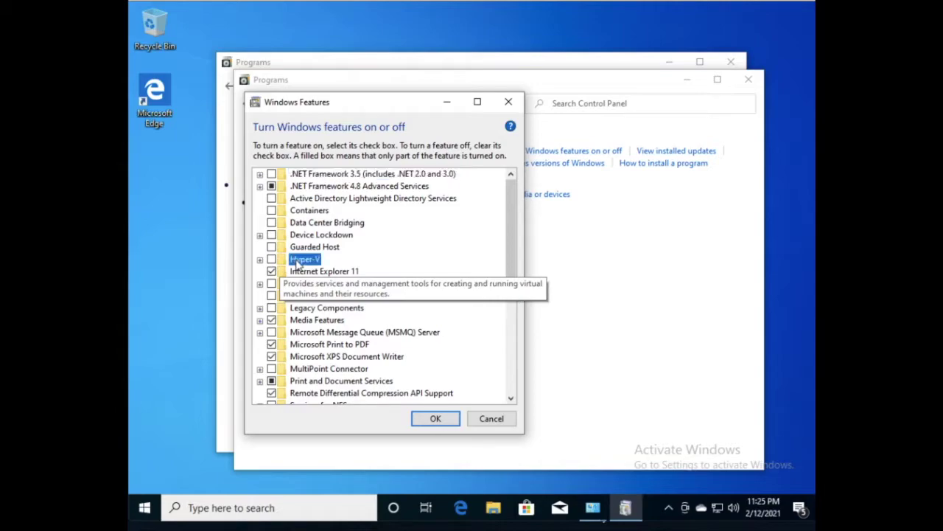
click(260, 260)
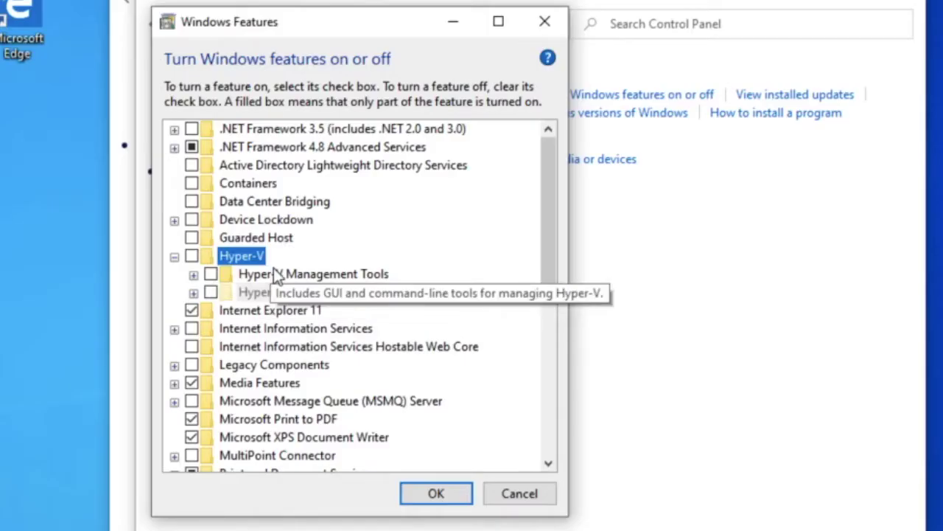
click(191, 257)
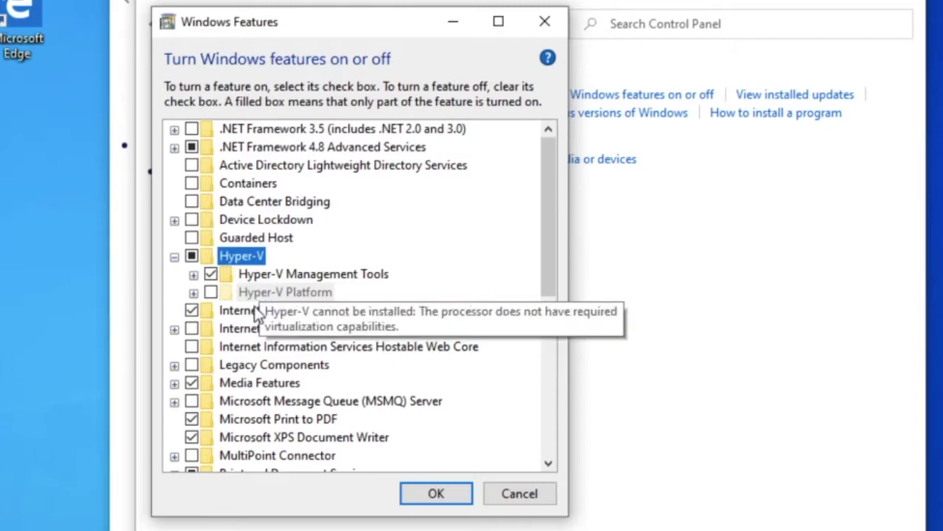
mouse_move(210, 297)
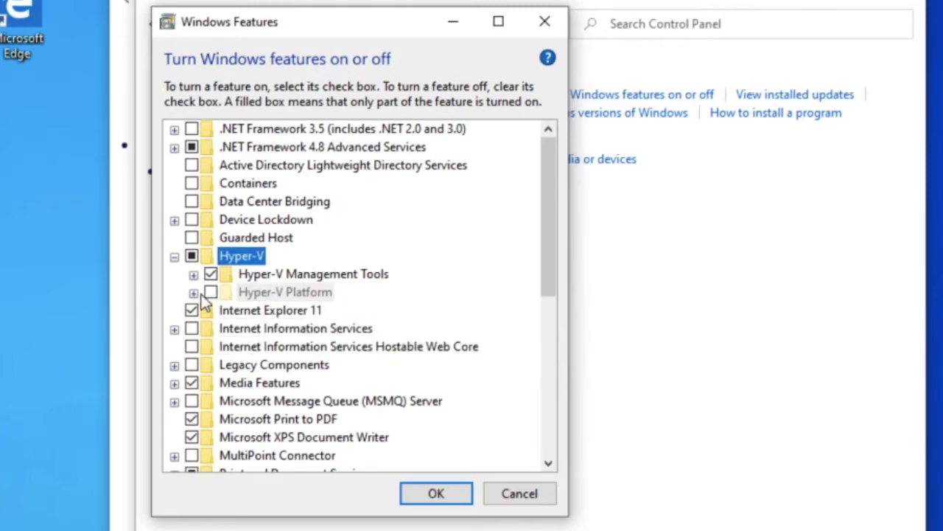
click(194, 275)
click(193, 329)
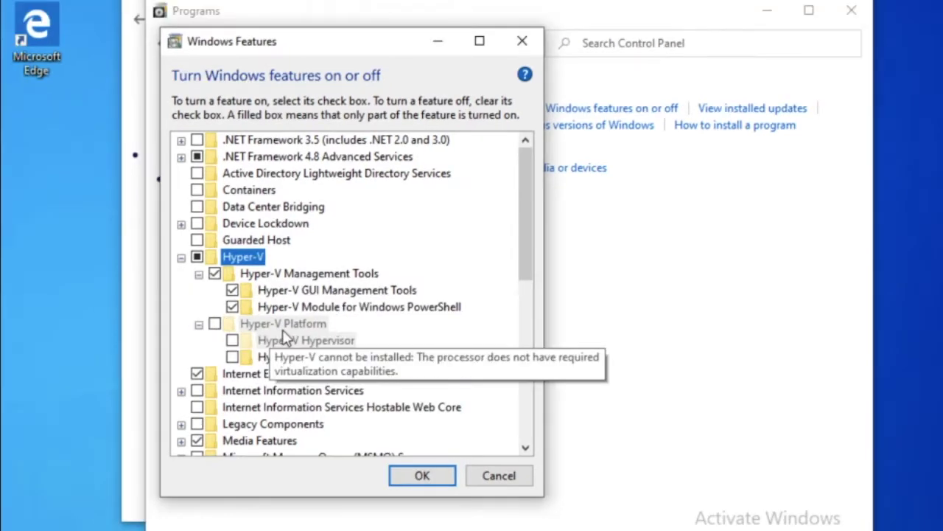
- Include Hyper-V Services in the selected features and apply the changes with an immediate restart
click(232, 357)
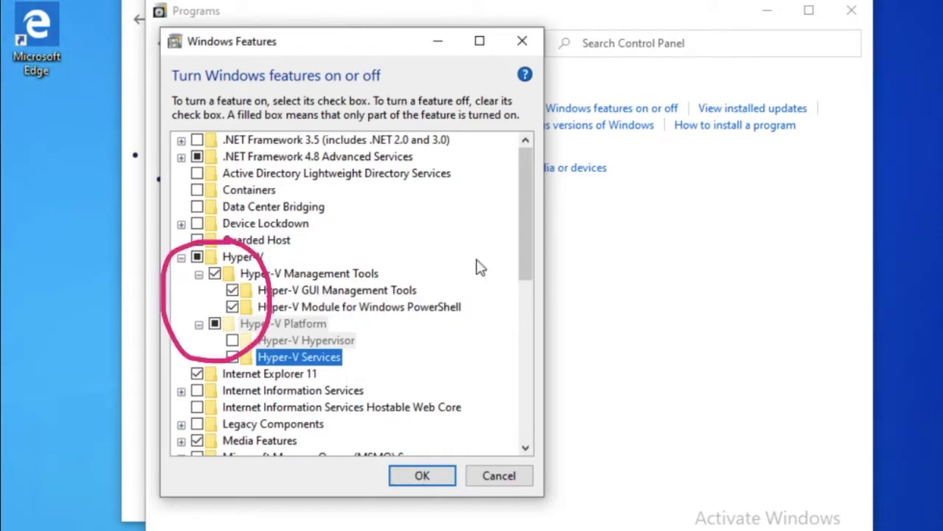
click(422, 476)
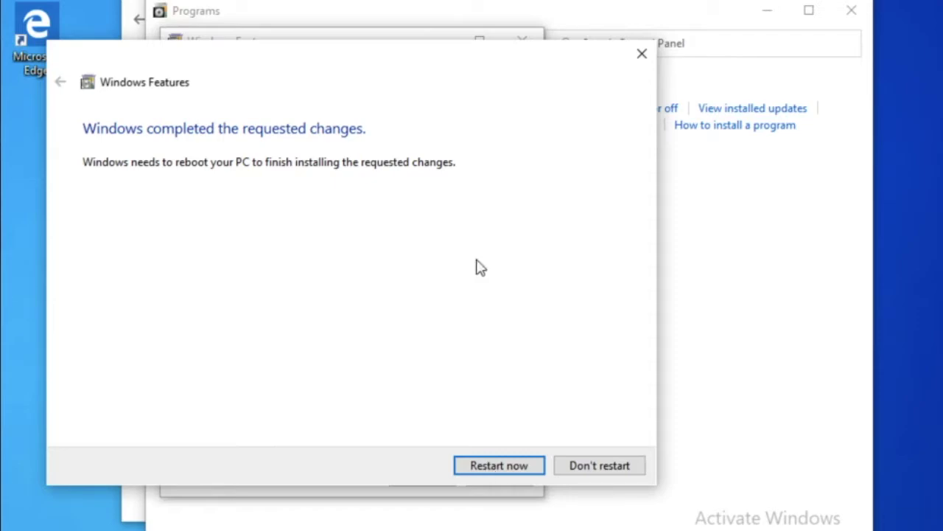
click(495, 467)
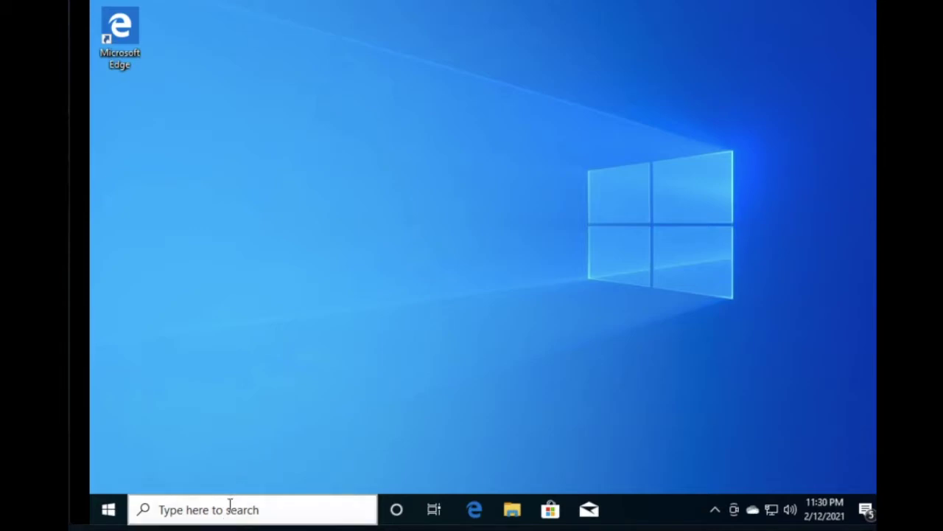
- Search Windows for hyper and launch Hyper-V Manager
click(230, 508)
text(hy)
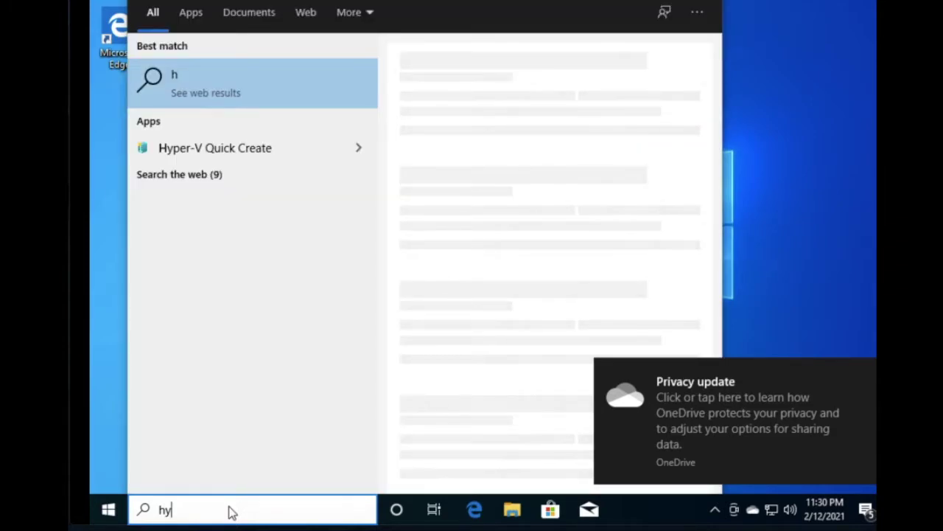
text(per)
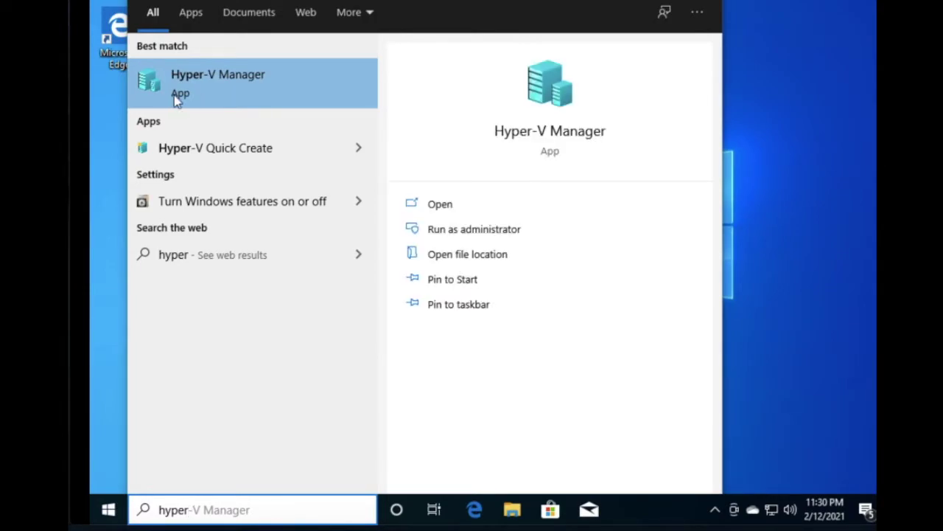
click(213, 93)
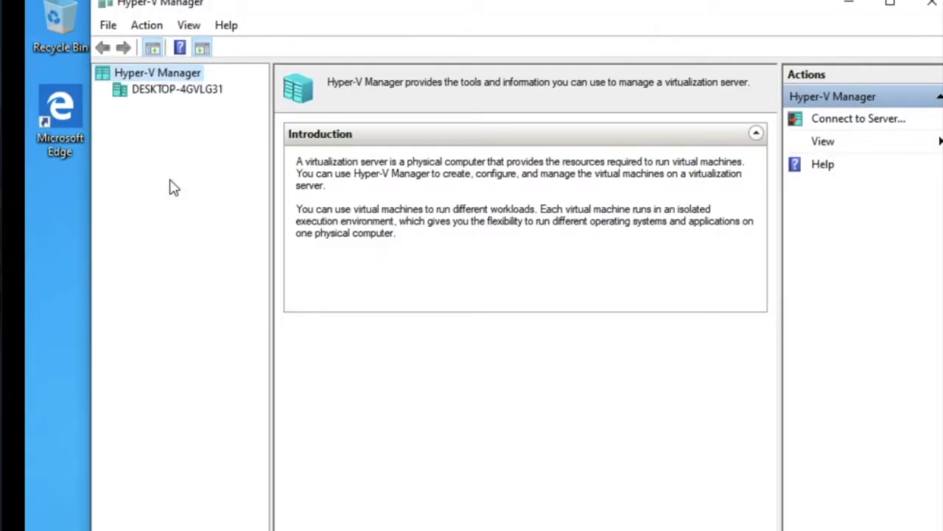
click(162, 26)
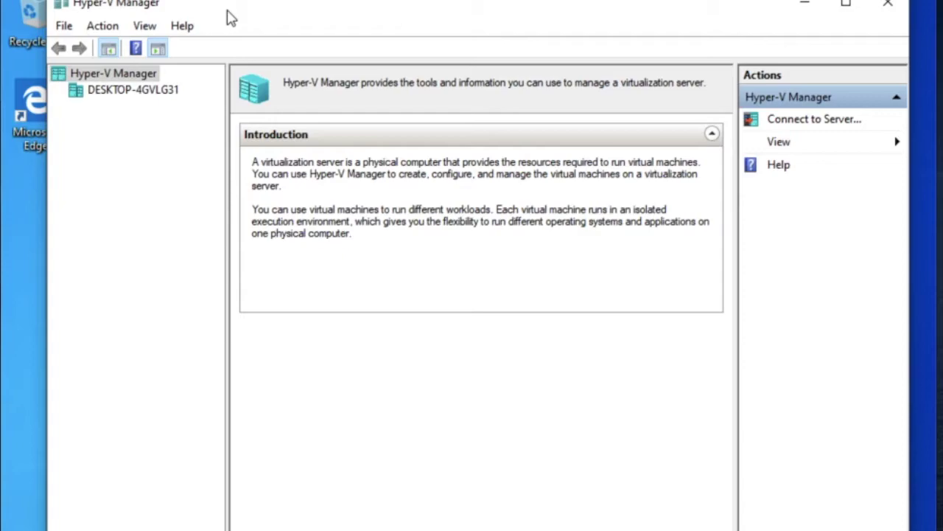
- Create a new External virtual switch for the DESKTOP-4GVLG31 host in Virtual Switch Manager, after reviewing the Internal and Private types
right_click(117, 95)
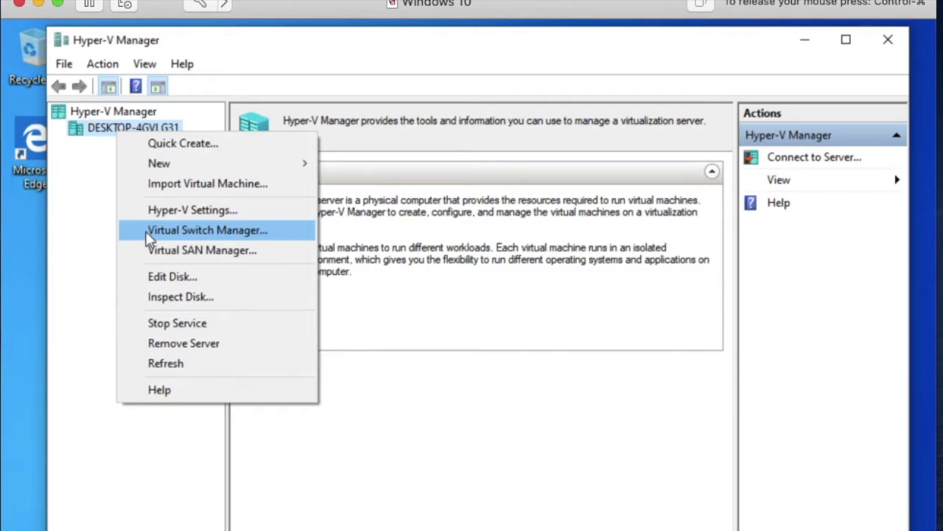
click(207, 230)
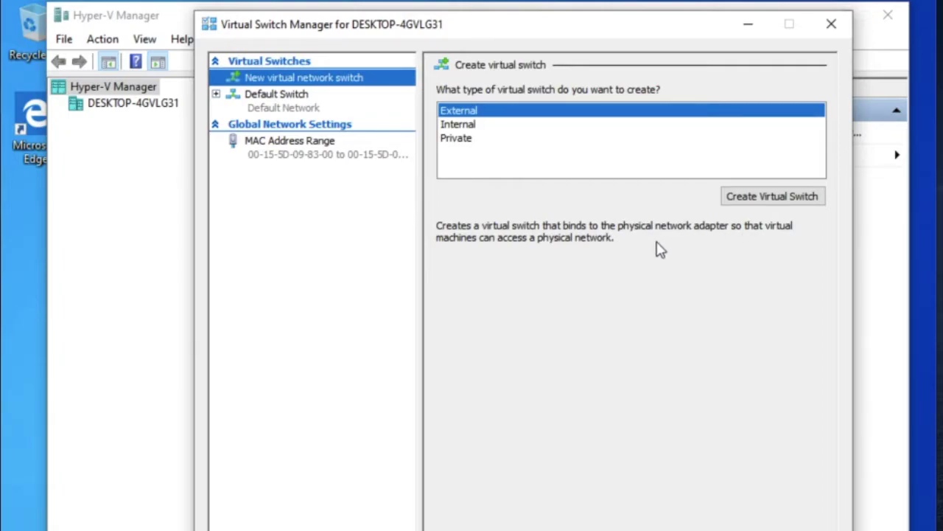
click(464, 125)
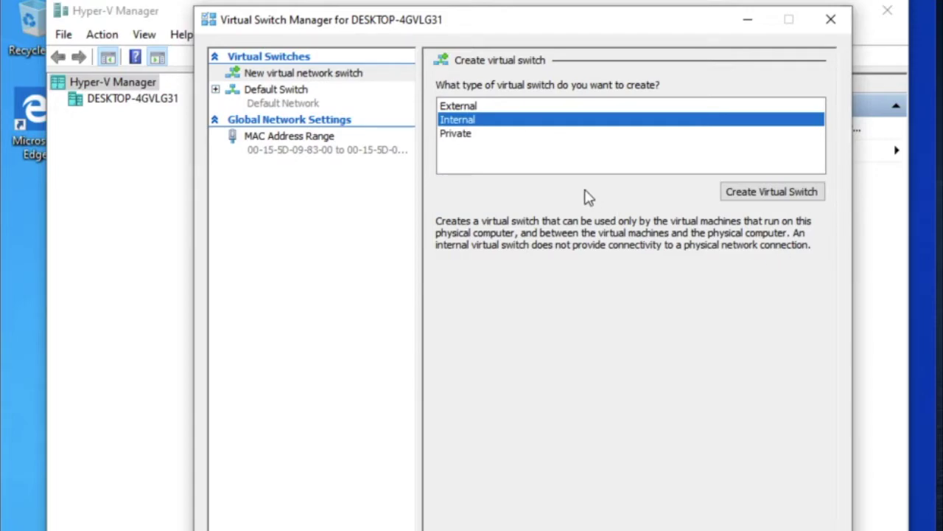
click(475, 137)
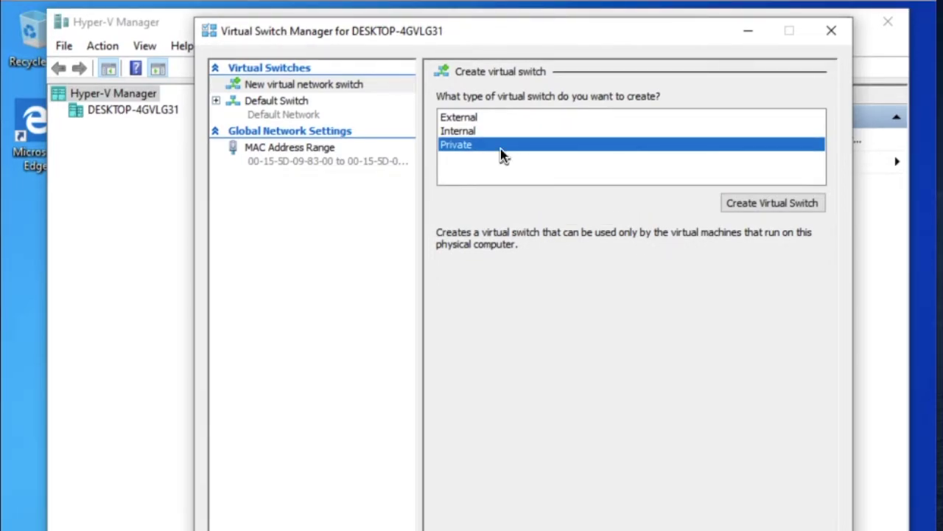
click(468, 120)
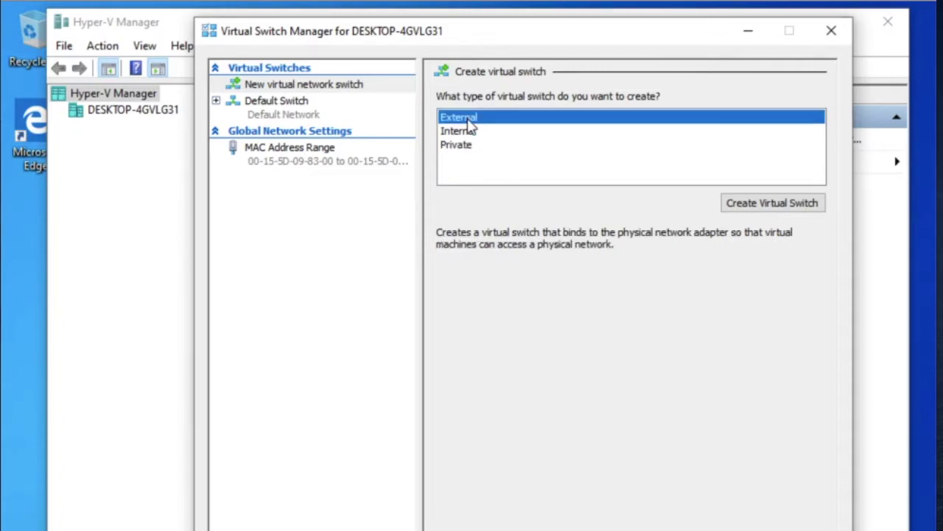
click(756, 198)
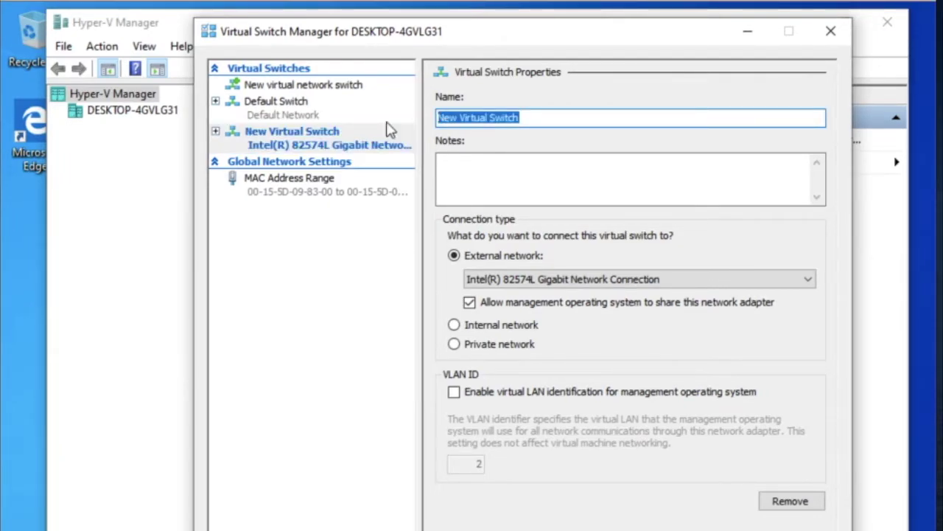
- Name the virtual switch Switch-VM and bind it to the external Intel(R) 82574L Gigabit Network Connection, with VLAN identification off
text(Swi)
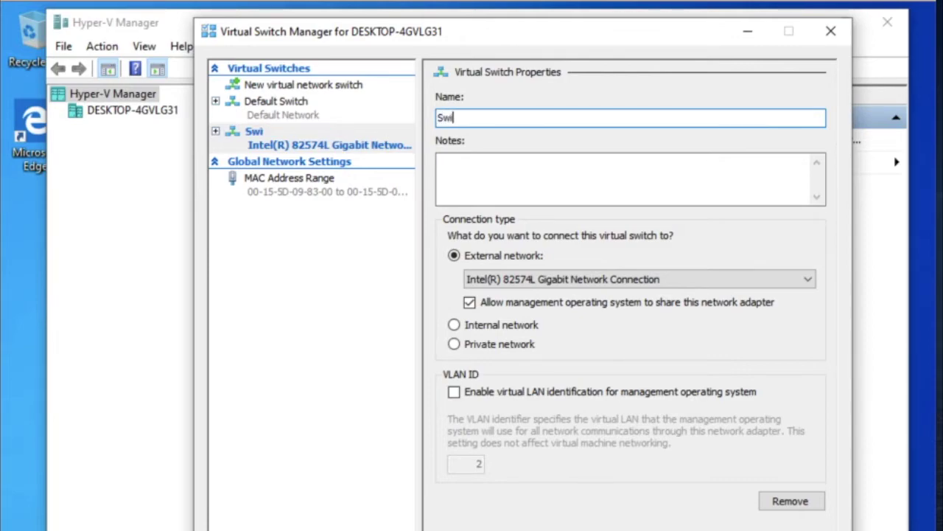
text(tch-VM)
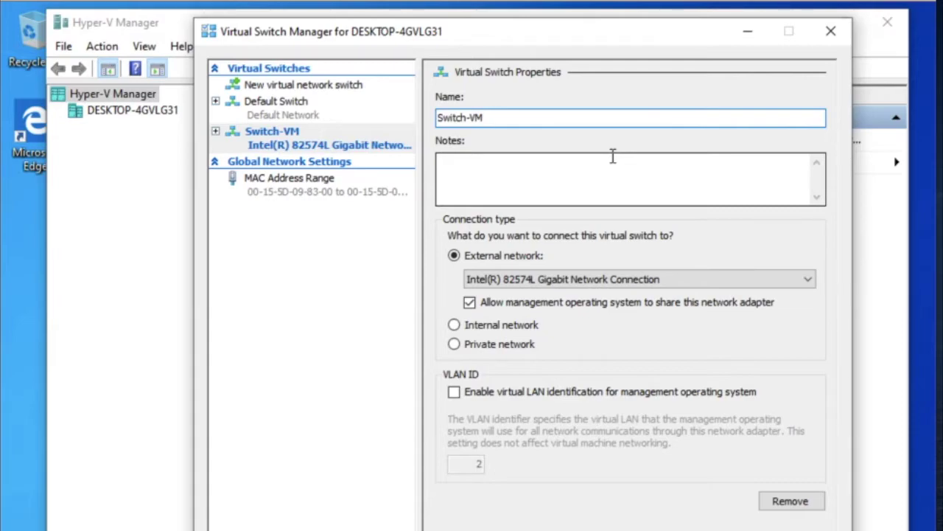
click(603, 171)
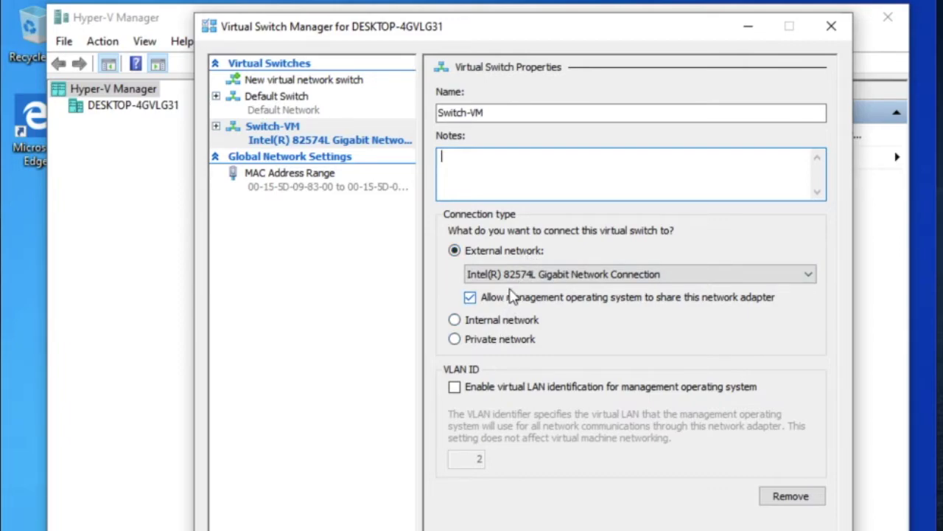
click(532, 279)
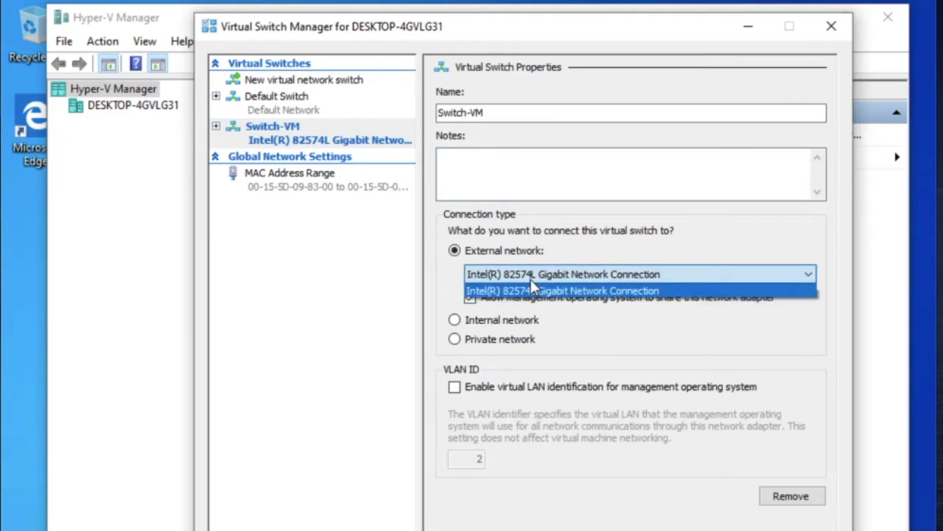
click(561, 289)
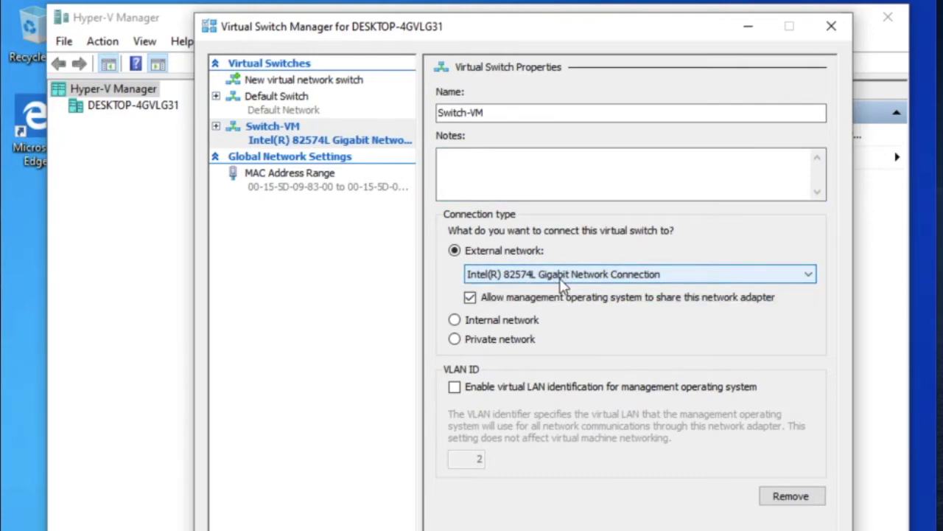
click(455, 387)
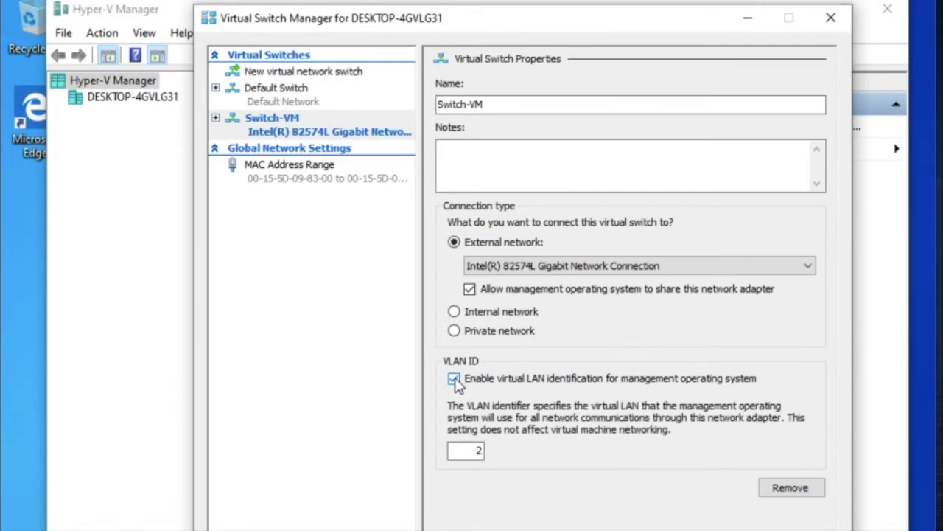
click(455, 381)
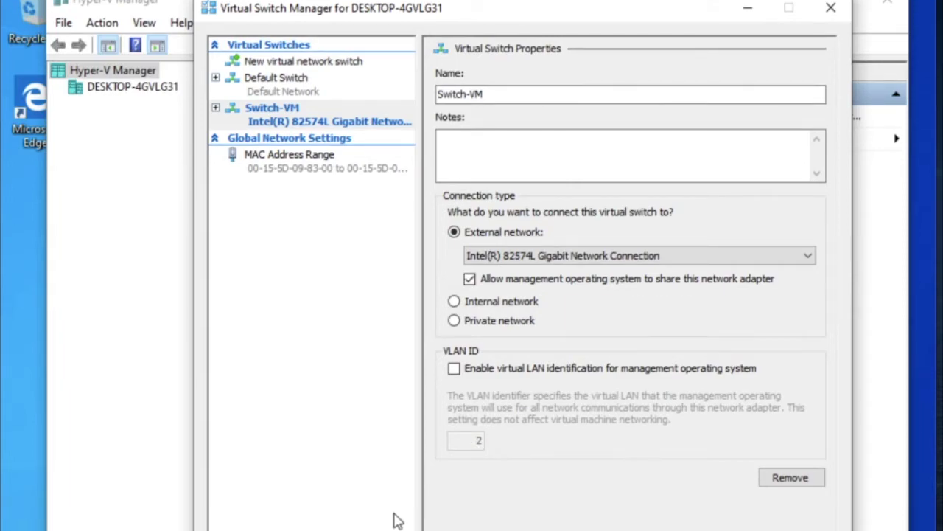
- Apply the Switch-VM virtual switch settings and accept the possible network disruption
click(658, 530)
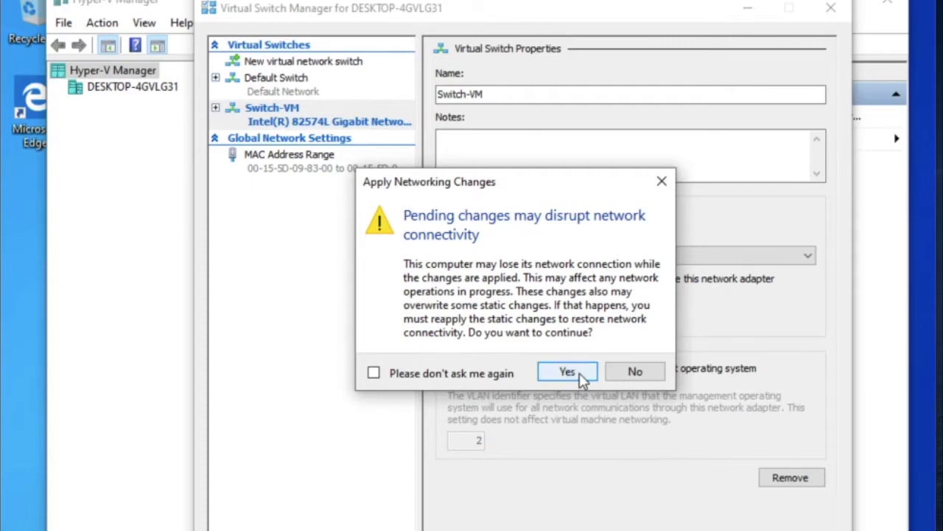
click(567, 373)
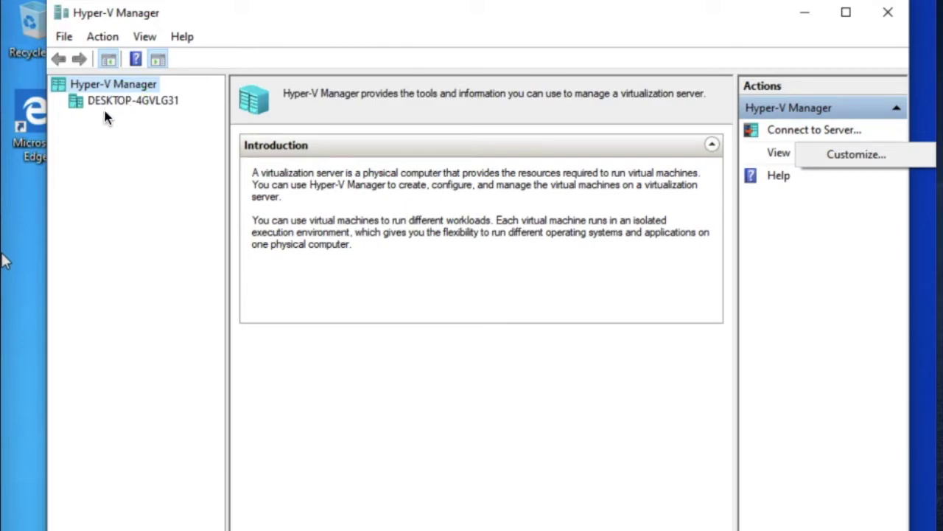
- Start creating a new virtual machine on the DESKTOP-4GVLG31 host and go past the wizard's introduction
click(106, 101)
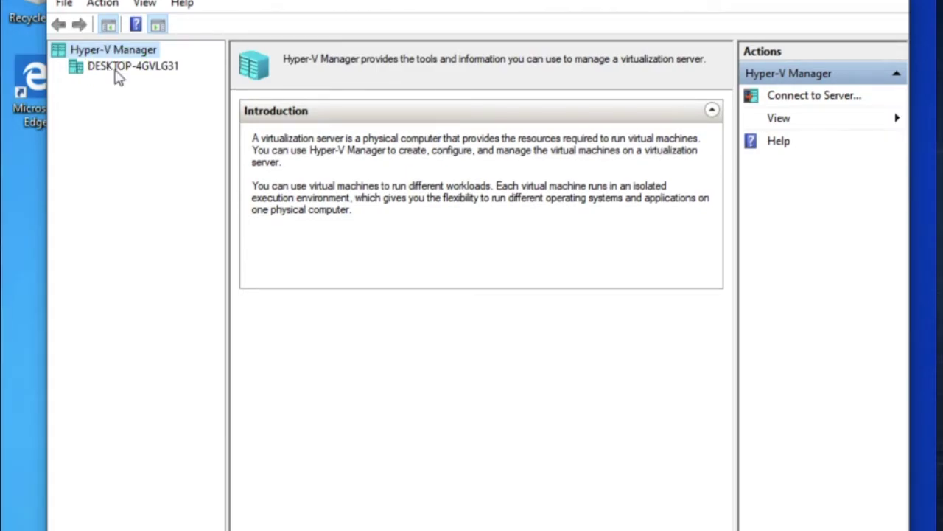
right_click(115, 74)
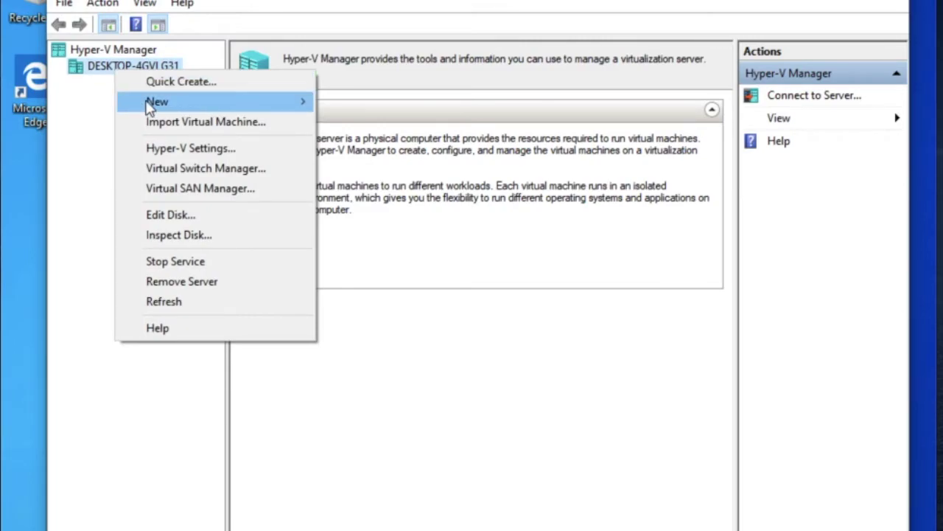
mouse_move(151, 109)
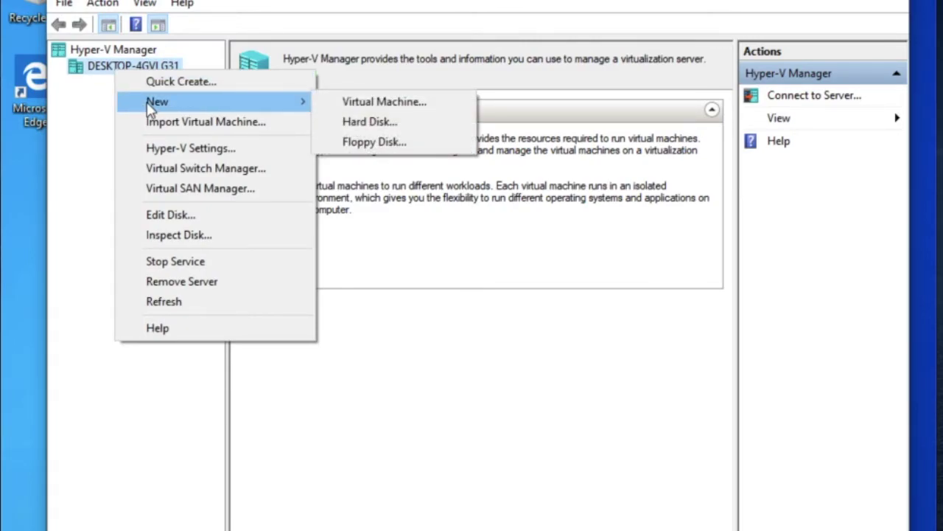
click(361, 103)
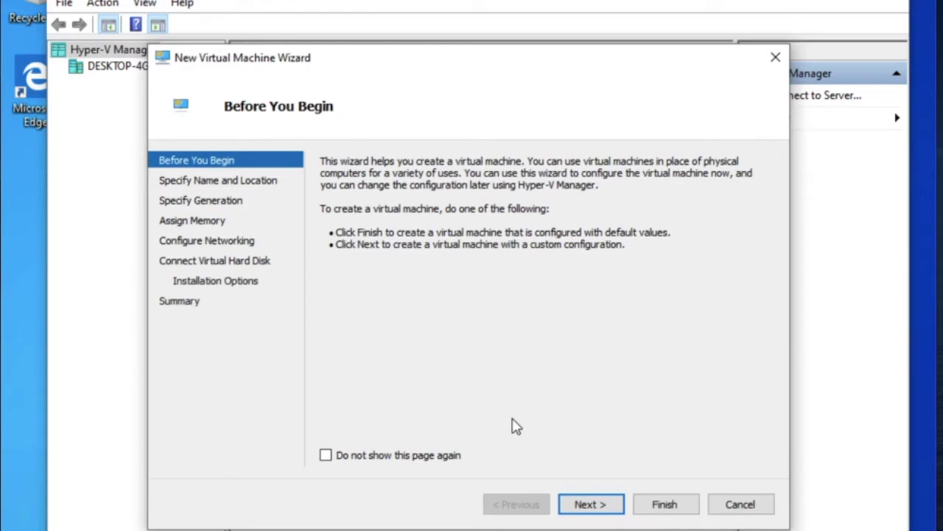
click(589, 506)
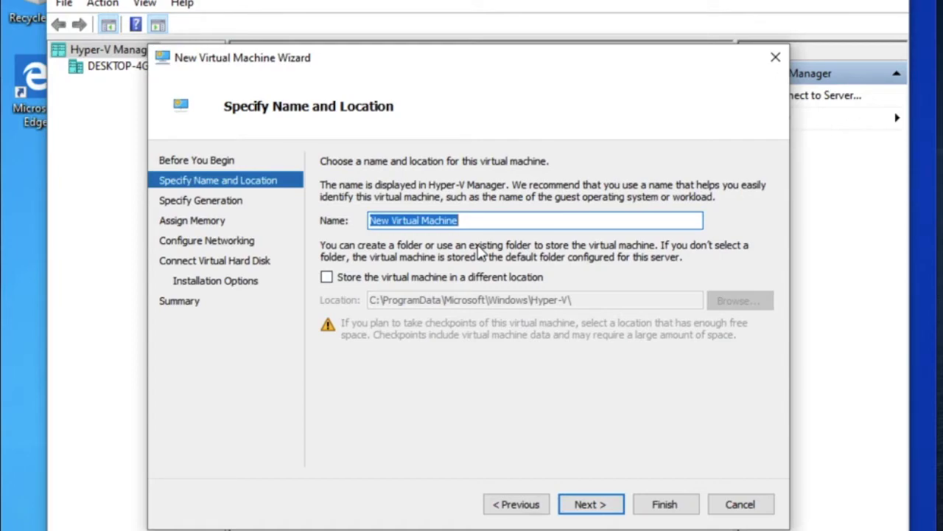
- Name the virtual machine Windows XP and keep it in the default storage location
text(Windows )
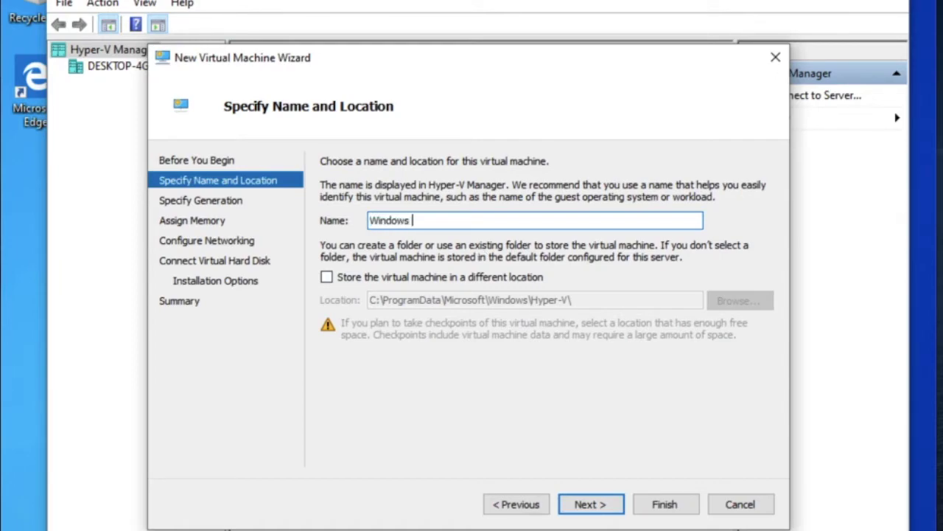
text(XP)
click(397, 278)
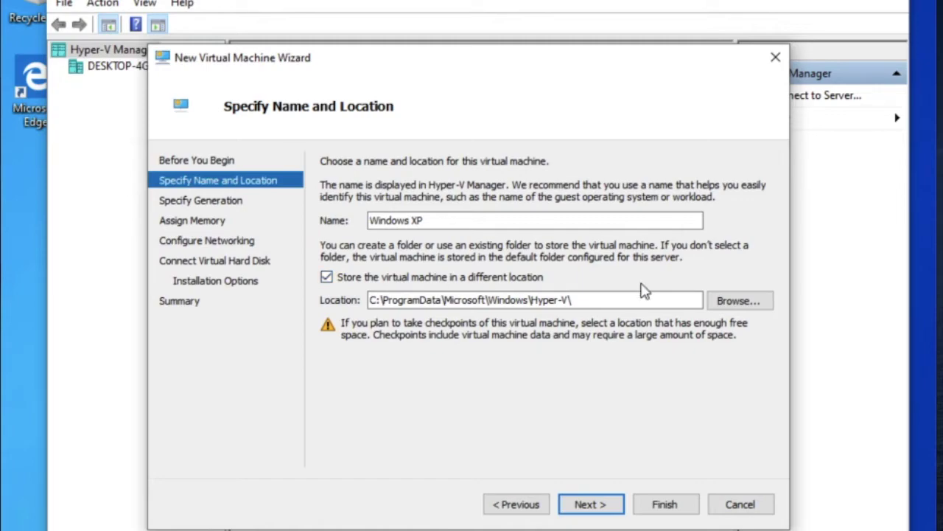
click(435, 278)
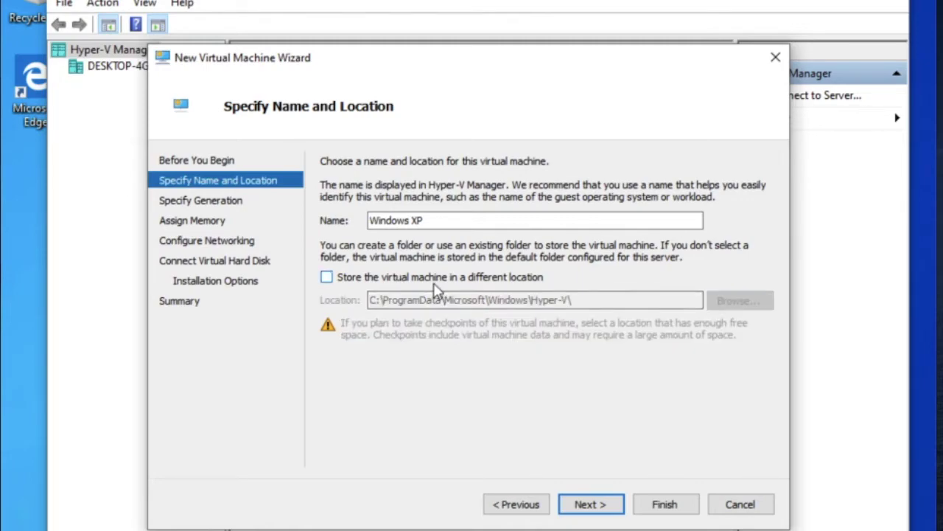
click(594, 507)
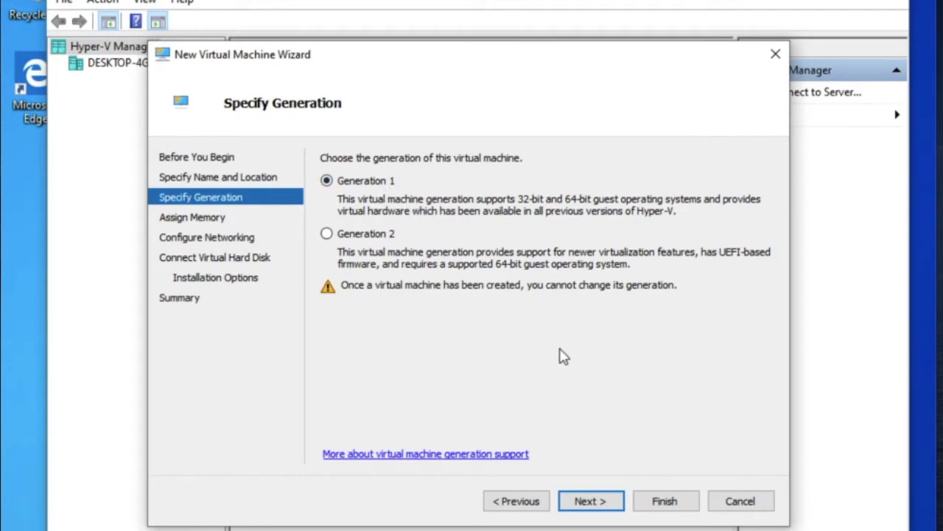
- Keep Generation 1 for the virtual machine and assign 256 MB of startup memory with Dynamic Memory enabled
click(594, 499)
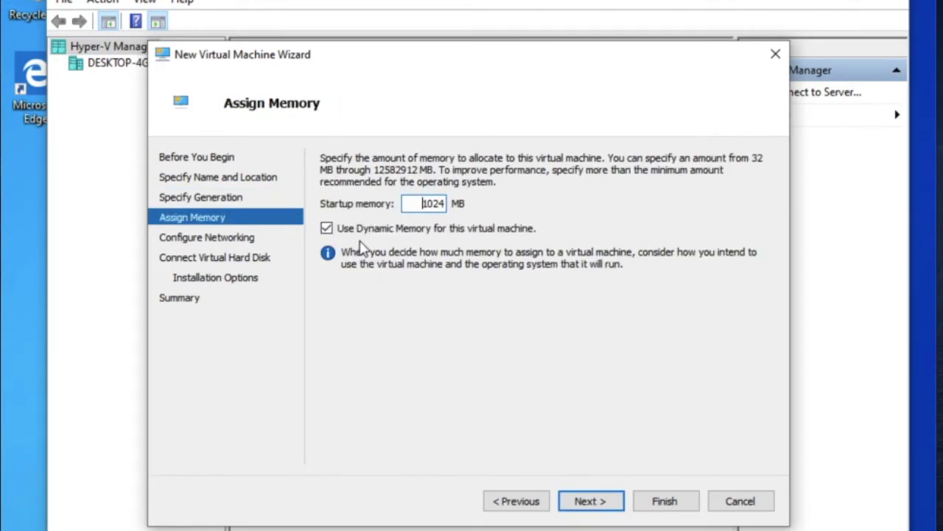
double_click(432, 203)
key(BackSpace)
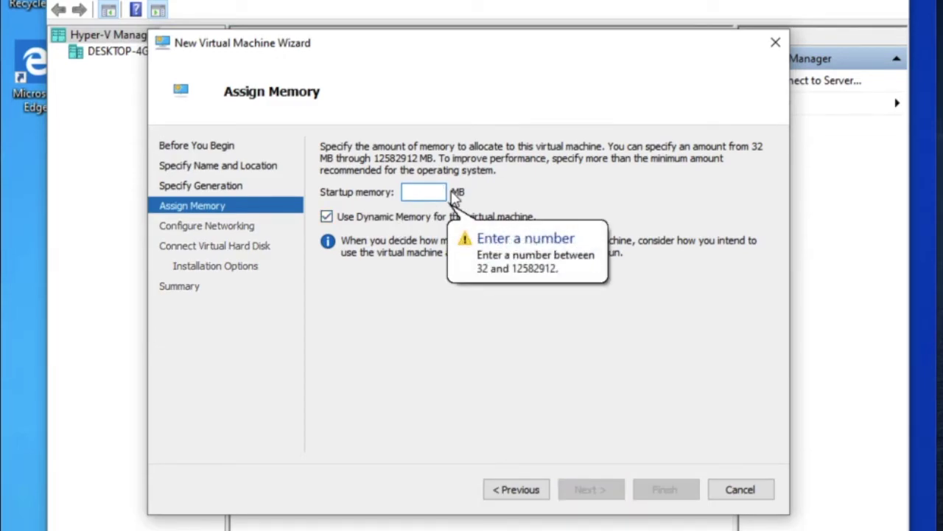
text(256)
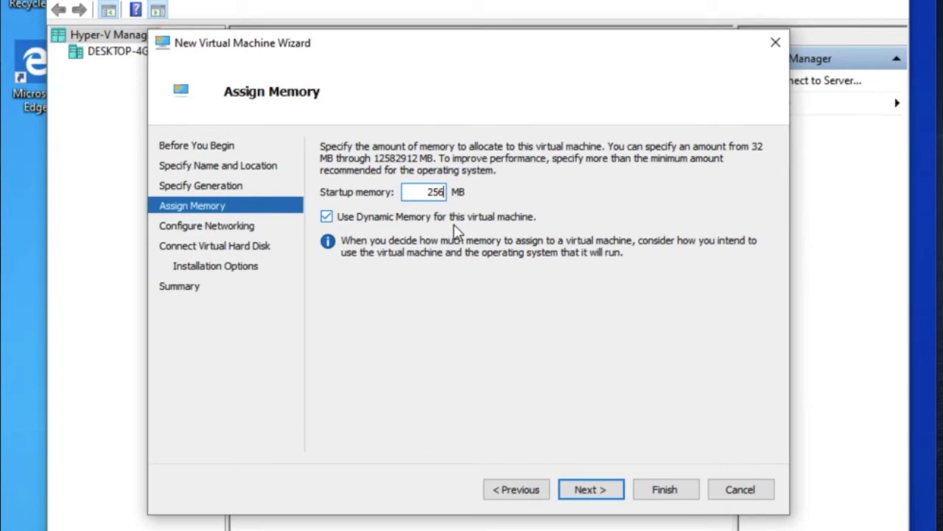
click(603, 494)
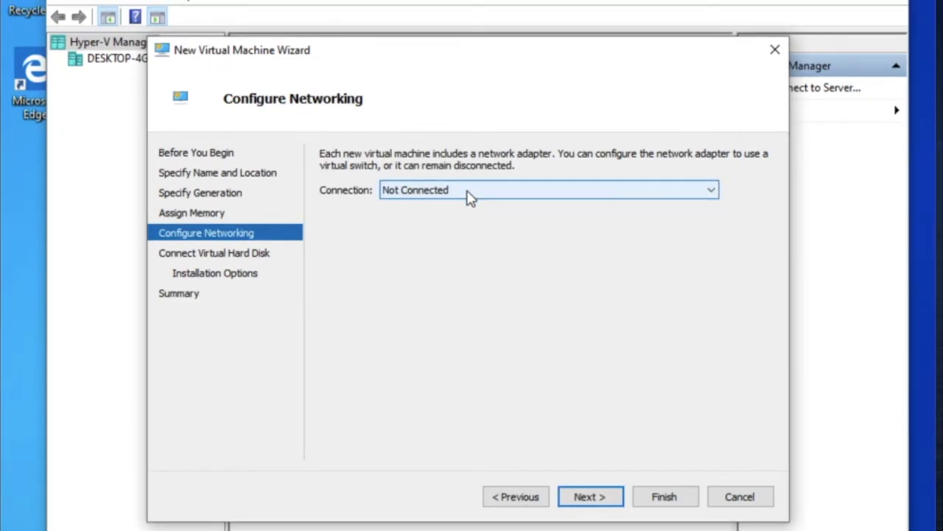
- Connect the virtual machine's network adapter to Switch-VM and create a 10 GB virtual hard disk named Windows XP.vhdx
click(470, 192)
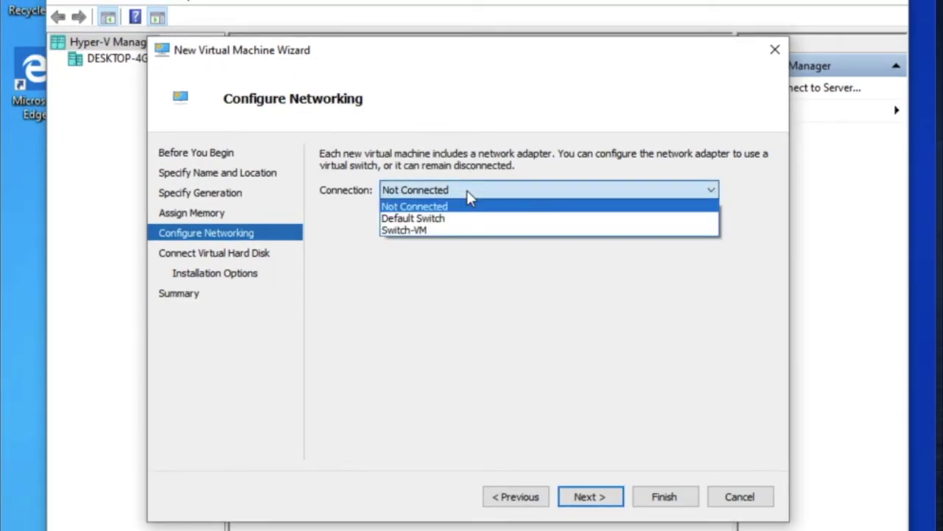
click(464, 231)
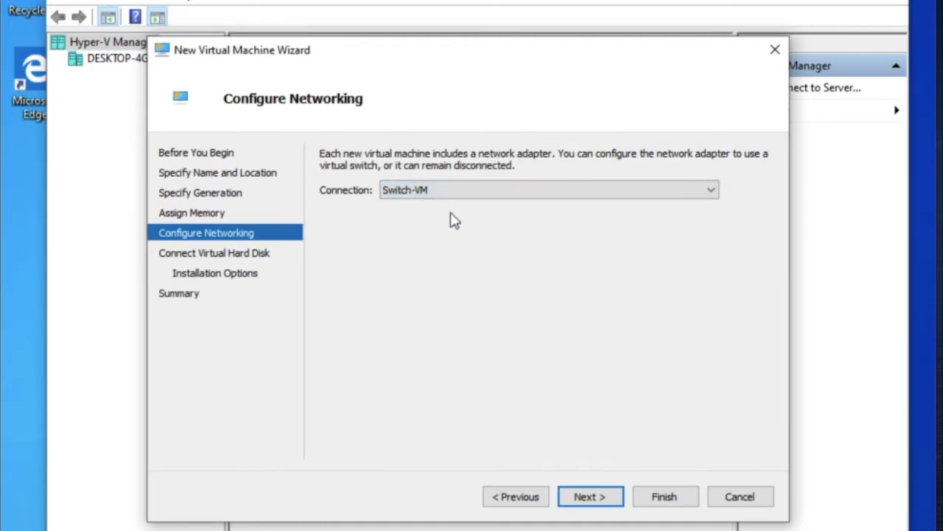
click(589, 497)
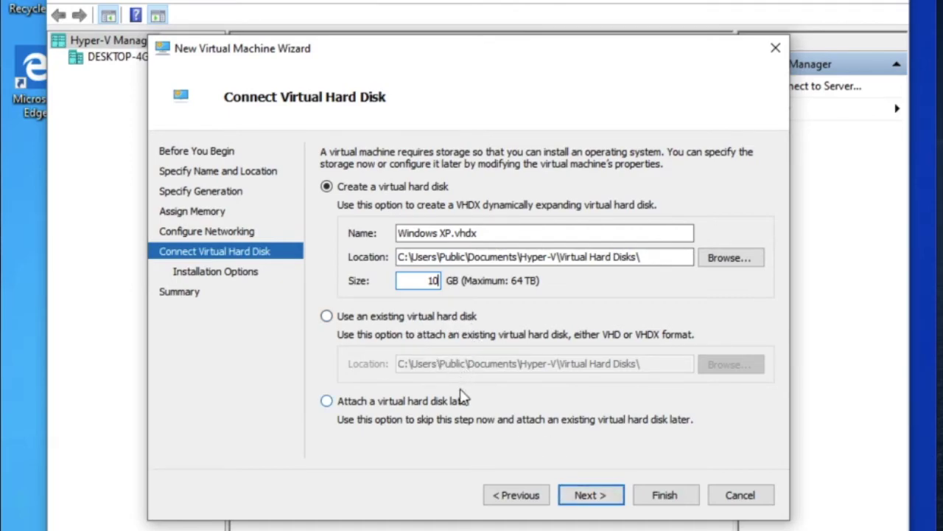
click(594, 495)
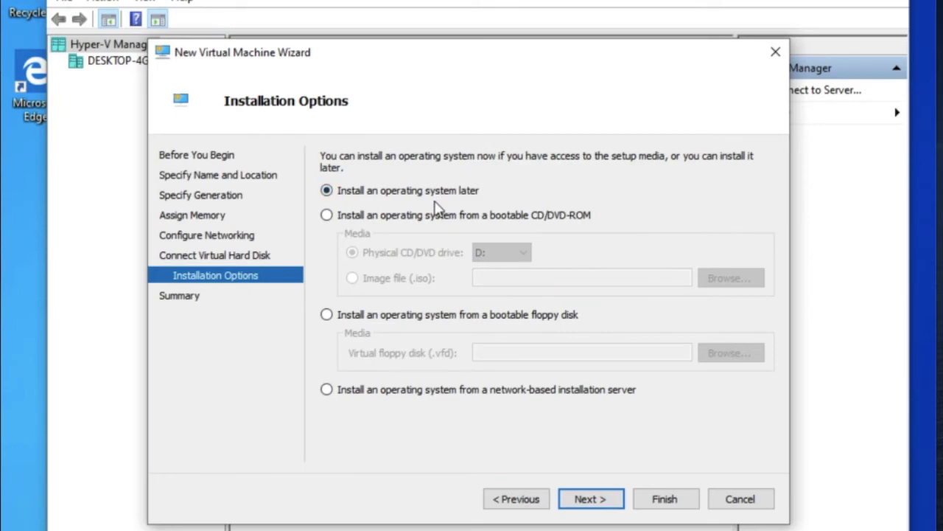
- Choose installation from the Windows XP Professional ISO image in Downloads and finish creating the virtual machine
click(468, 190)
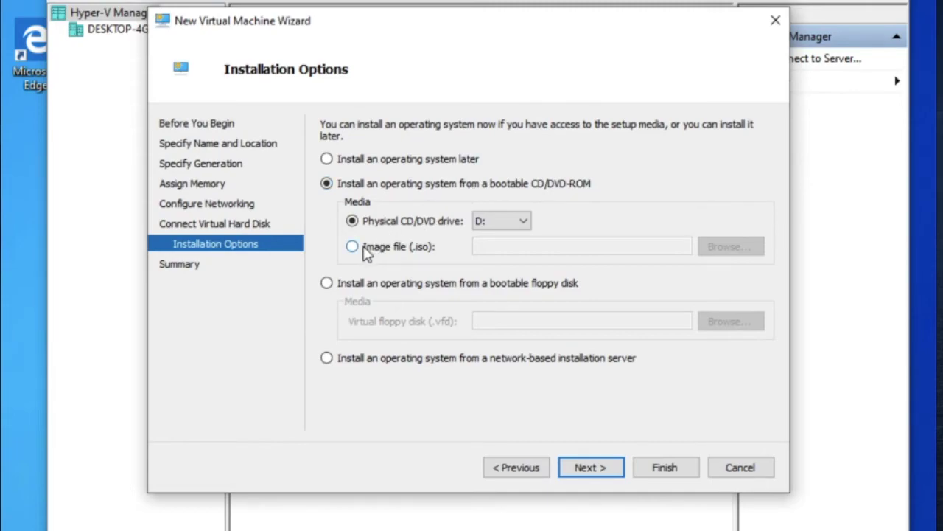
click(366, 249)
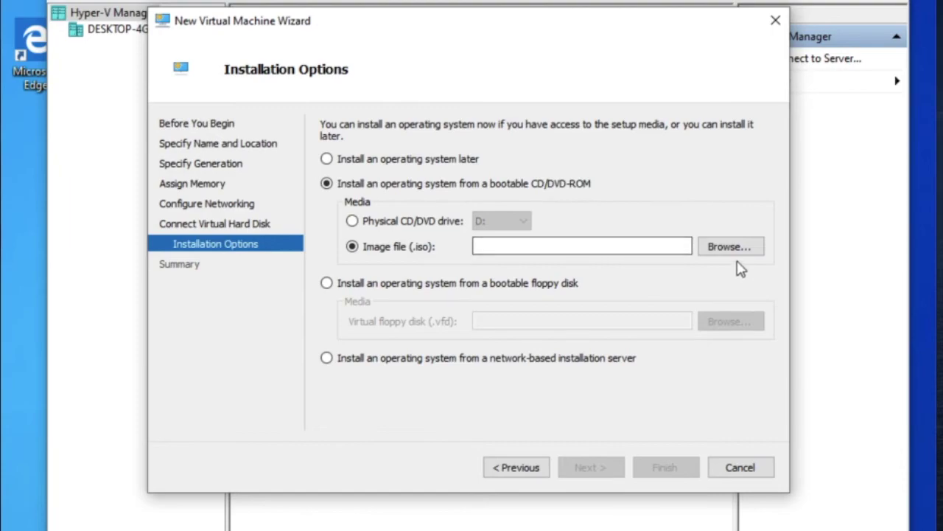
click(730, 247)
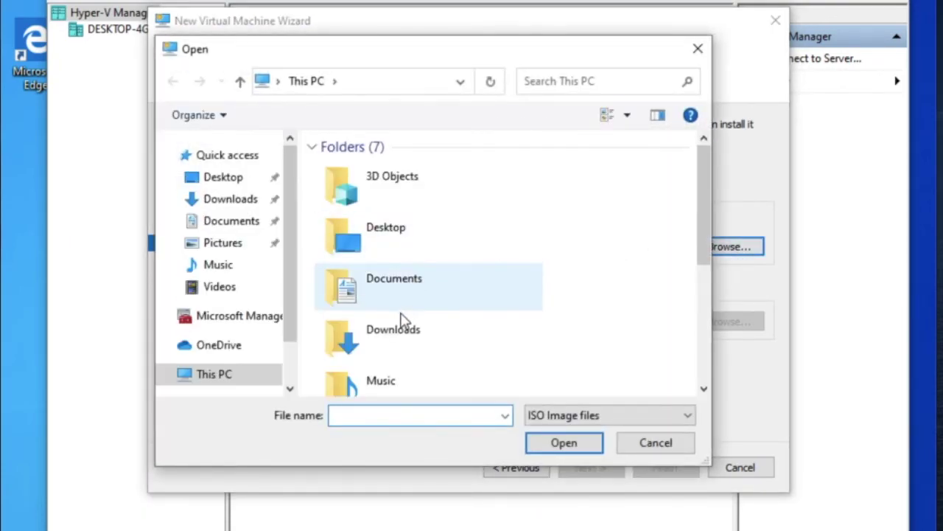
double_click(401, 335)
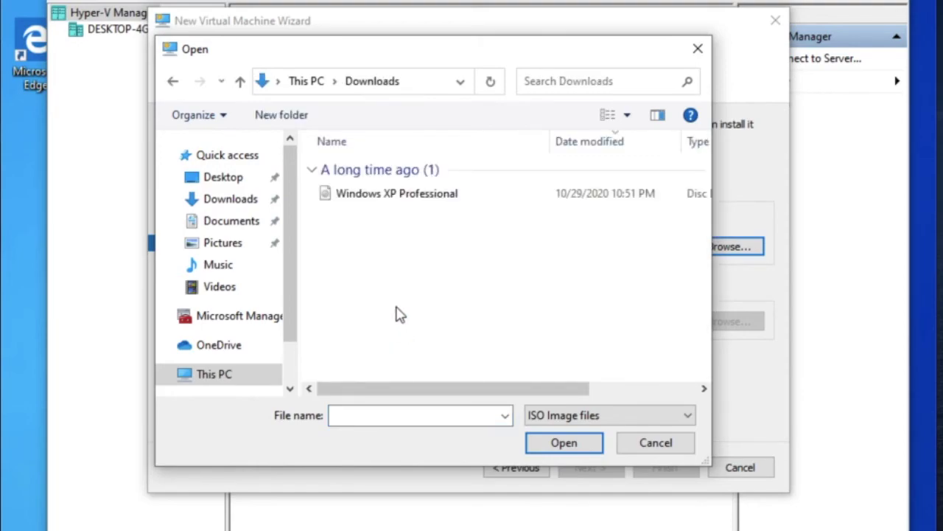
click(383, 200)
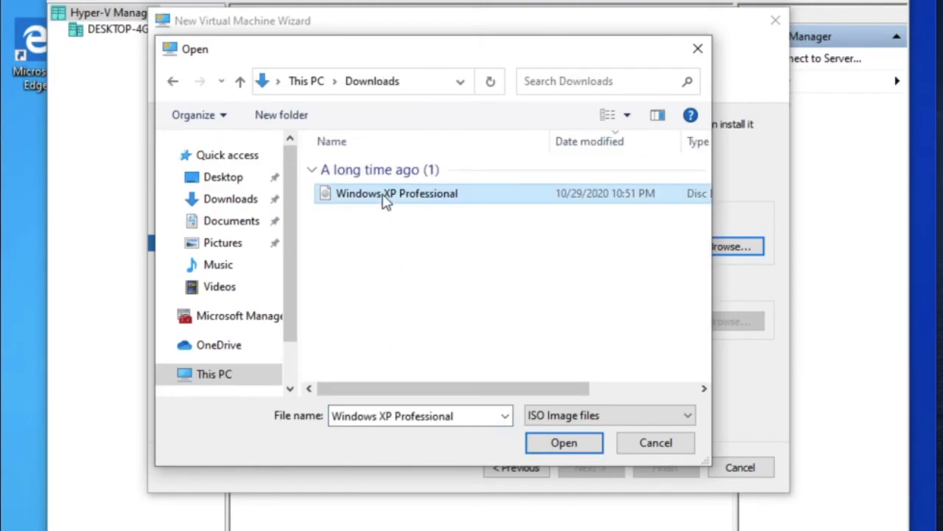
click(564, 442)
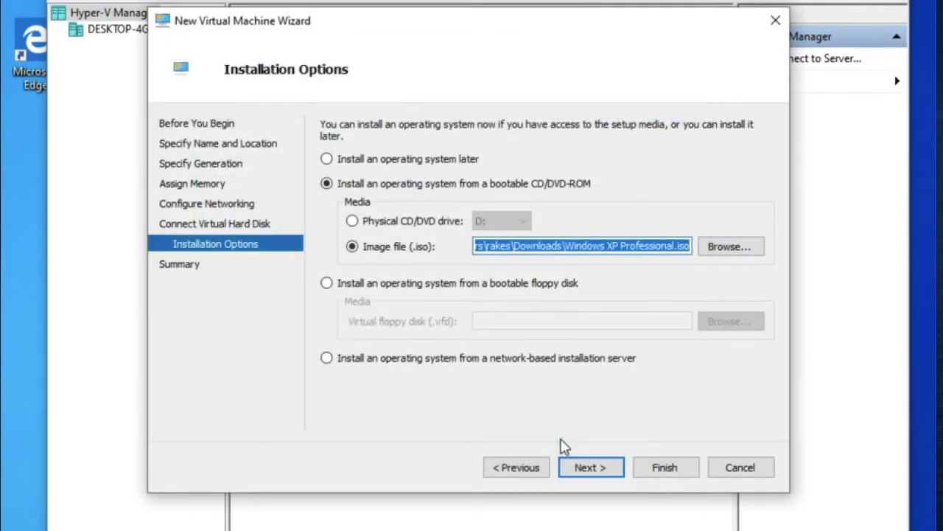
click(589, 467)
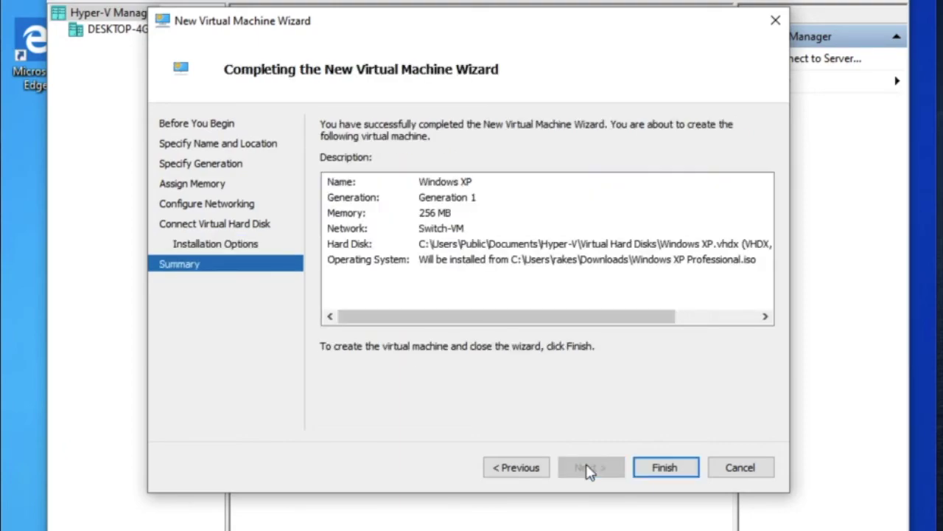
click(661, 472)
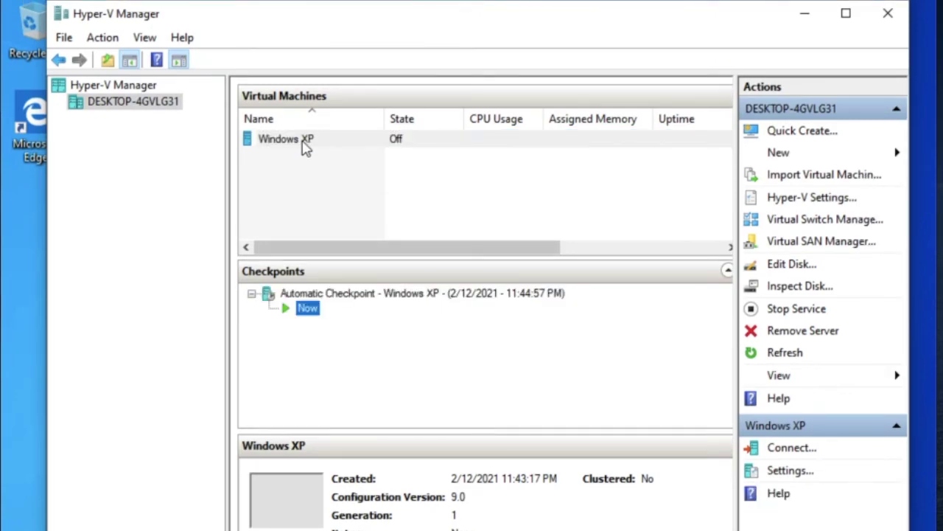
- Connect to the Windows XP virtual machine and start it
right_click(304, 143)
click(328, 156)
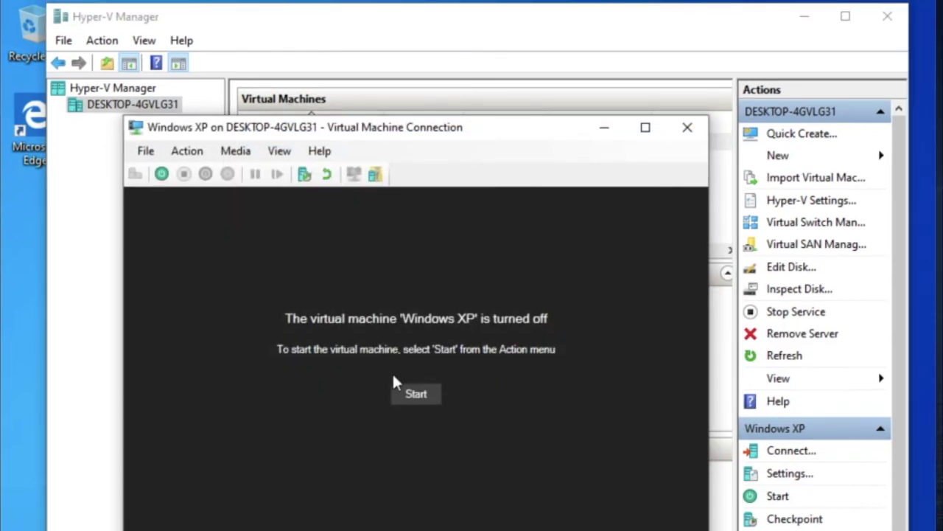
click(411, 397)
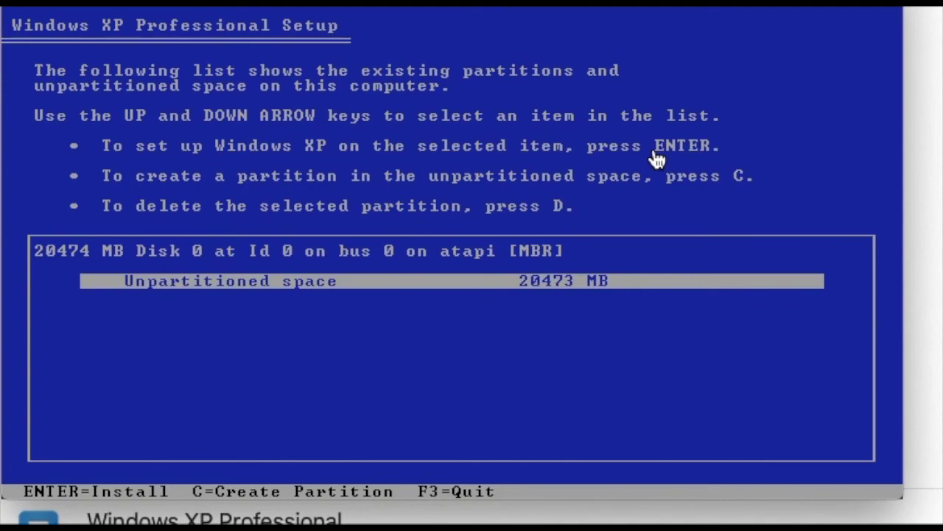
- Set up Windows XP on the unpartitioned space and format the new partition with the FAT file system (Quick)
key(Return)
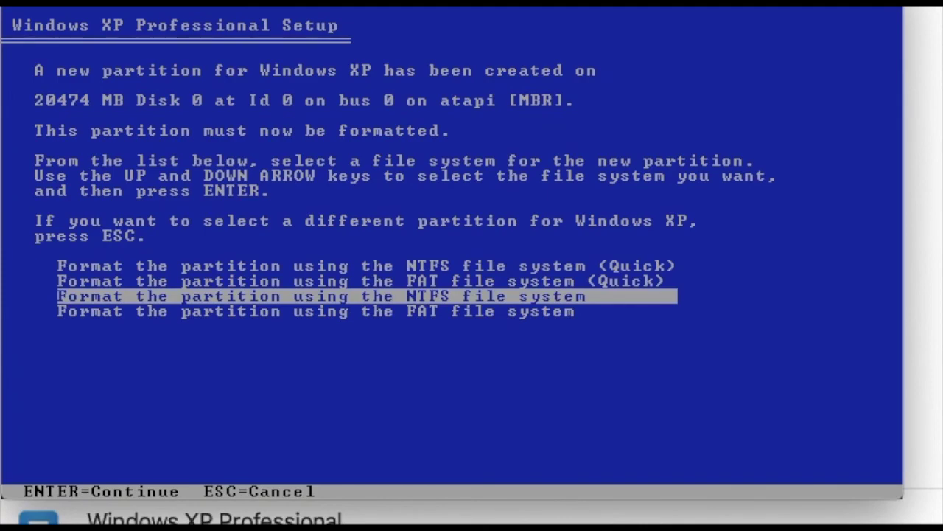
key(Up)
key(Down)
key(Down)
key(Up)
key(Up)
key(Down)
key(Up)
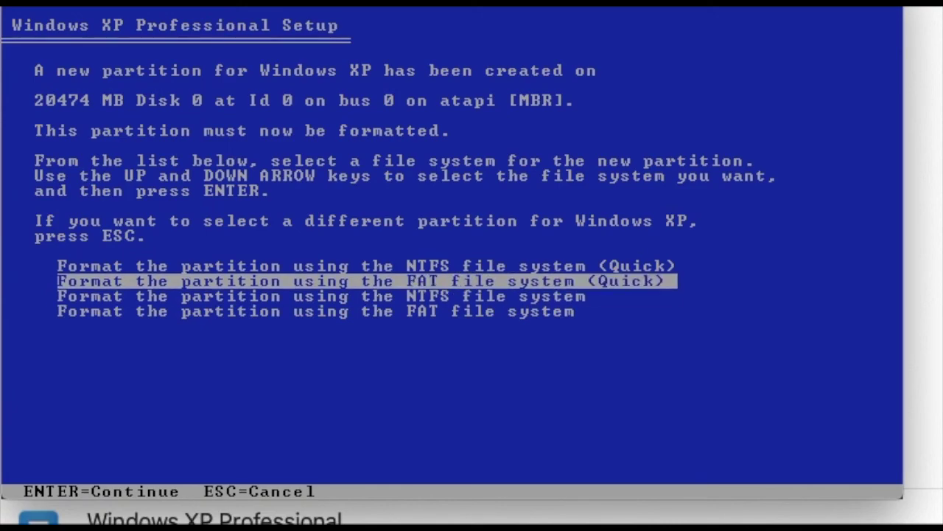
key(Return)
key(Return)
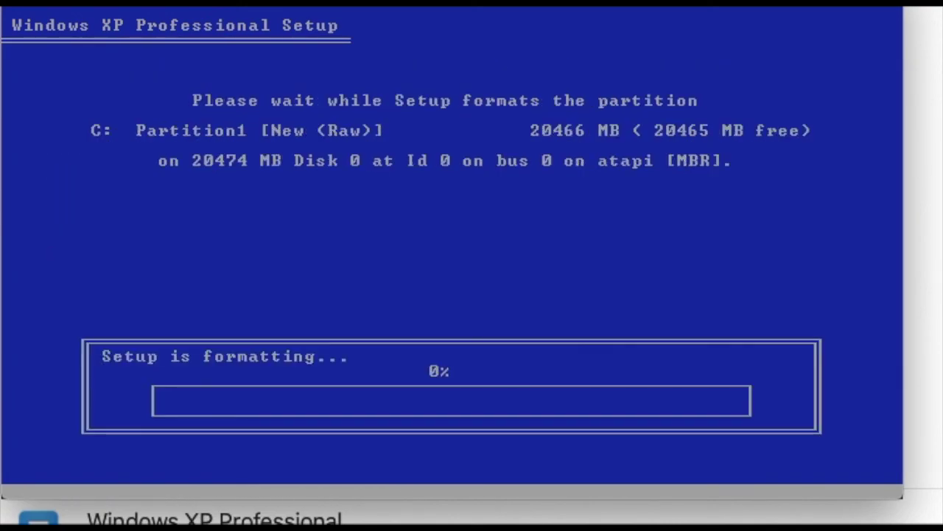